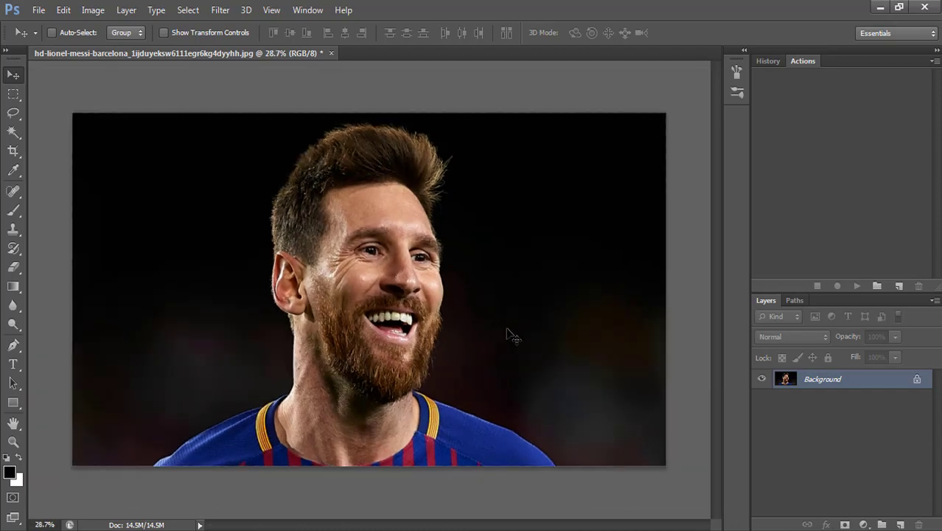
Check the image size (3000 px wide, 300 resolution) without changing it
{"action": "key", "text": "ctrl+alt+i"}
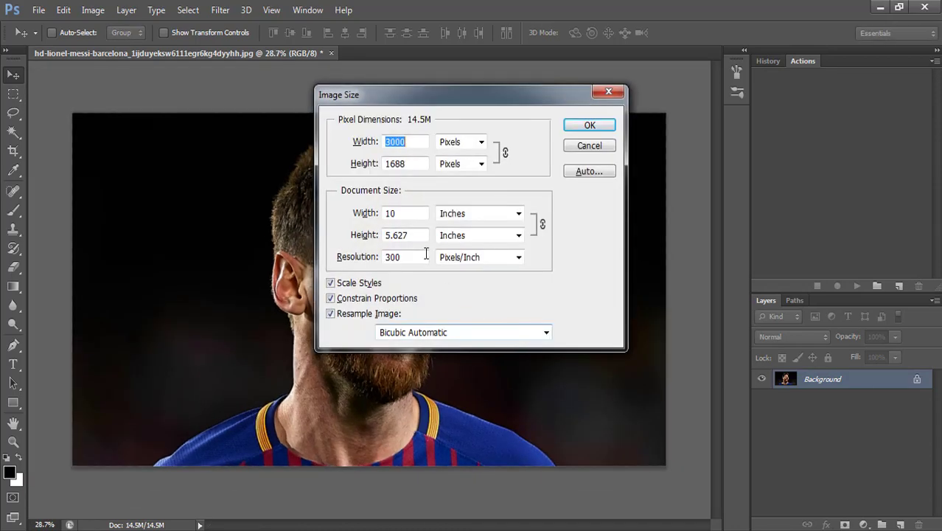
{"action": "left_click_drag", "start_coordinate": [418, 257], "coordinate": [375, 257]}
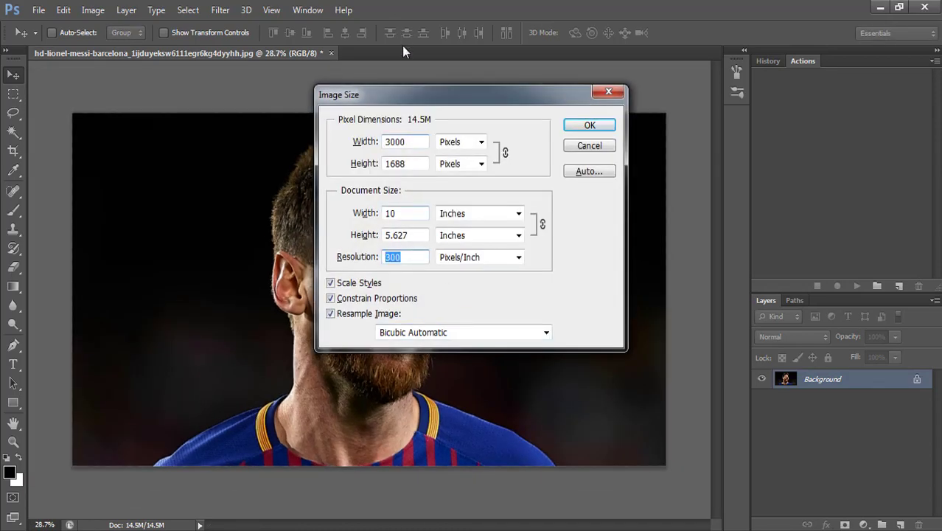
{"action": "left_click_drag", "start_coordinate": [411, 142], "coordinate": [374, 143]}
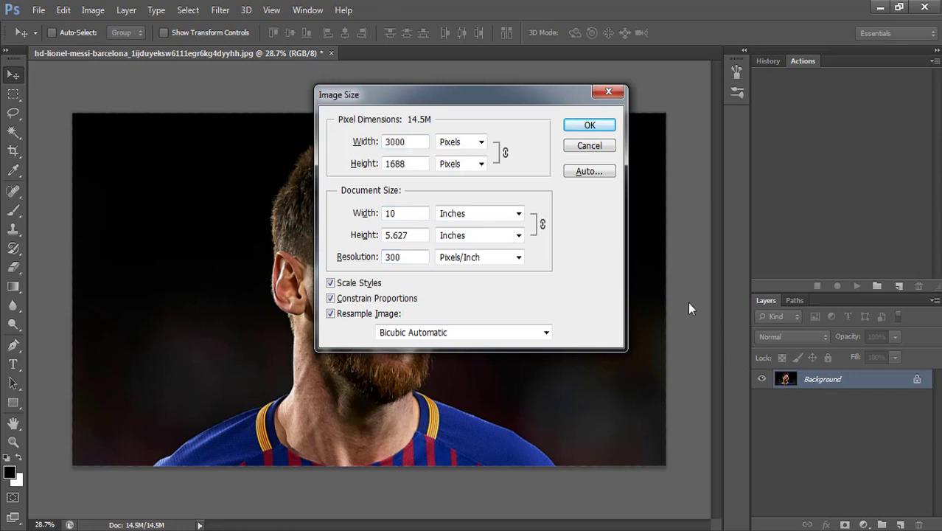
{"action": "left_click", "coordinate": [589, 127]}
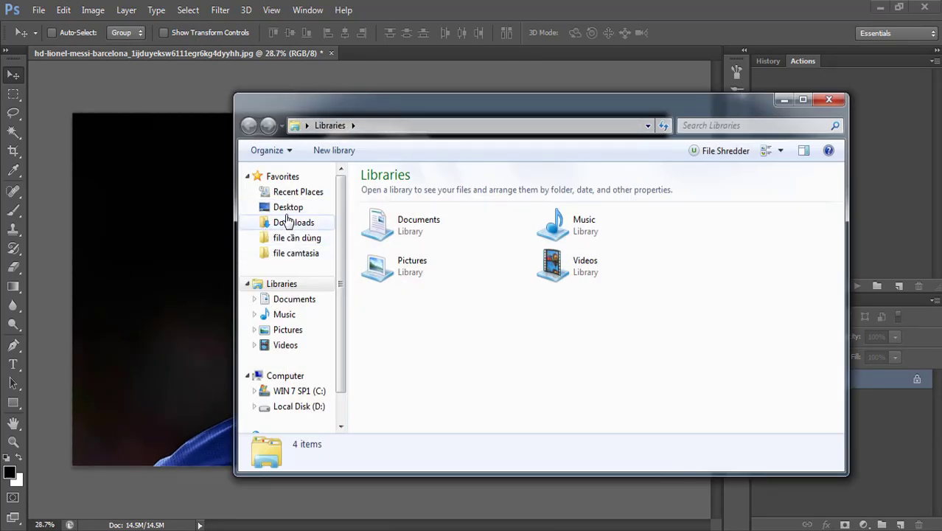
Load Spray Paint.atn and Spray Paint Brushes.abr into Photoshop from the Desktop spray paint folder
{"action": "left_click", "coordinate": [286, 207]}
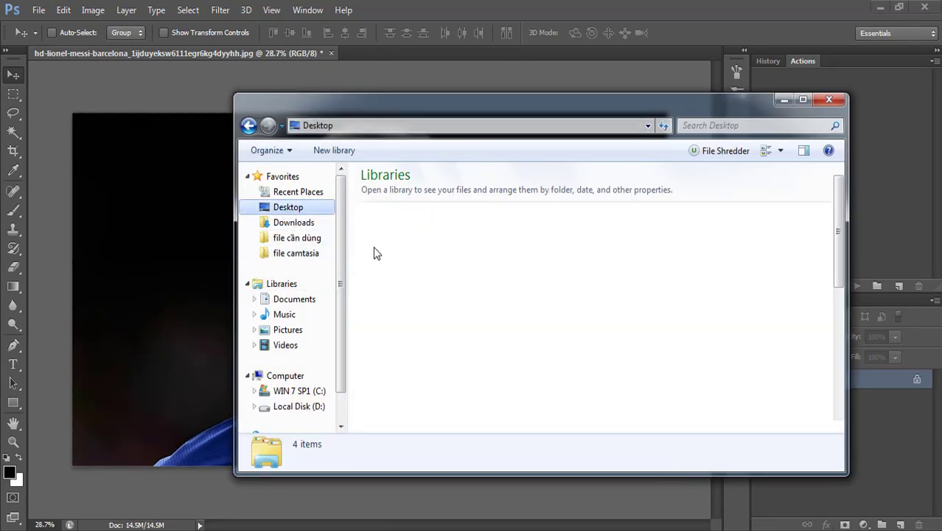
{"action": "left_click_drag", "start_coordinate": [838, 274], "coordinate": [838, 344]}
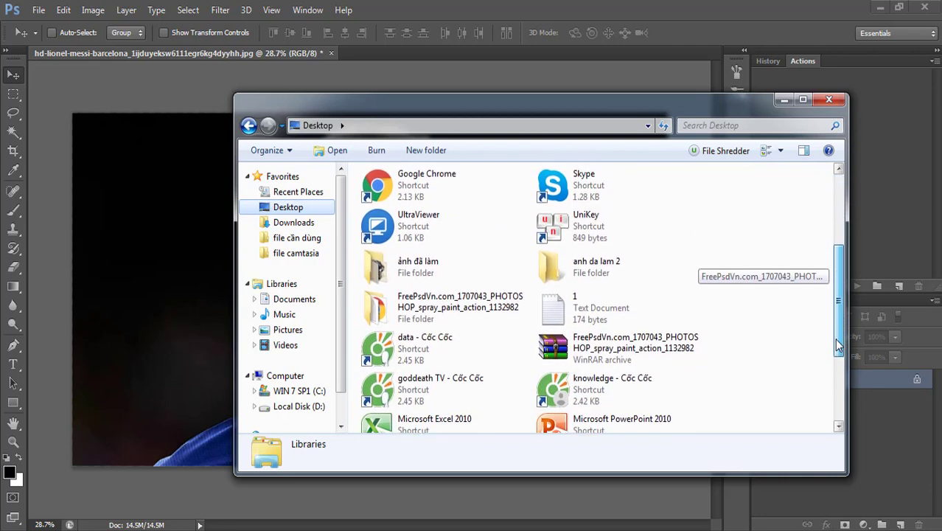
{"action": "double_click", "coordinate": [482, 299]}
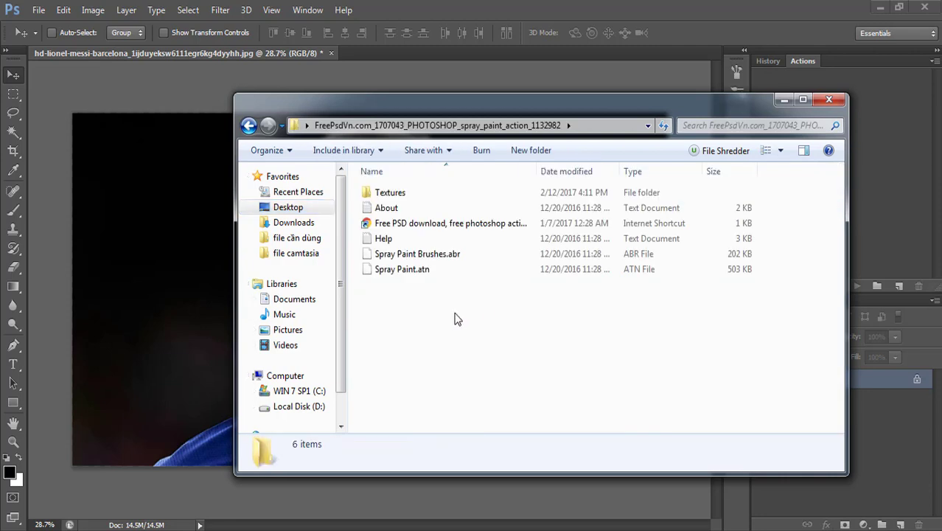
{"action": "mouse_move", "coordinate": [410, 325]}
{"action": "left_mouse_down"}
{"action": "mouse_move", "coordinate": [508, 255]}
{"action": "mouse_move", "coordinate": [883, 176]}
{"action": "left_mouse_up"}
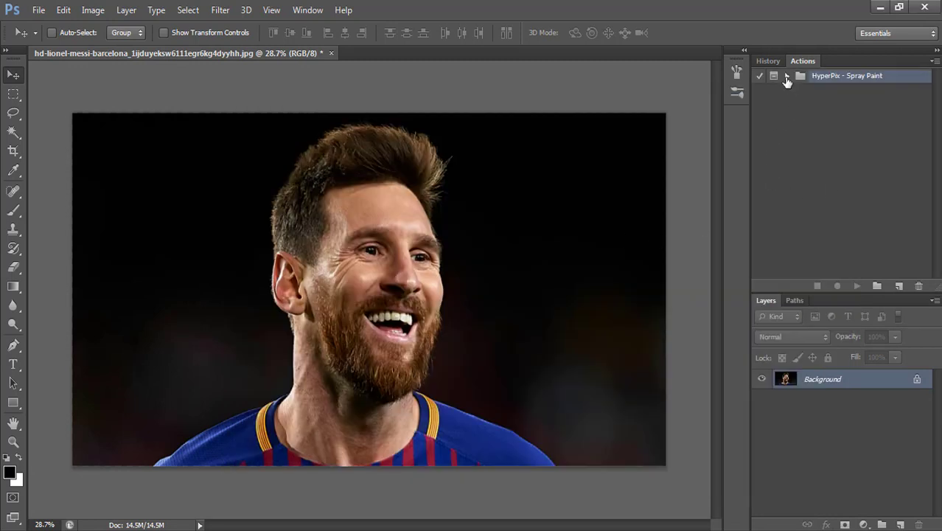
Expand and collapse the HyperPix - Spray Paint action set to inspect its actions
{"action": "left_click", "coordinate": [786, 77]}
{"action": "left_click", "coordinate": [786, 77]}
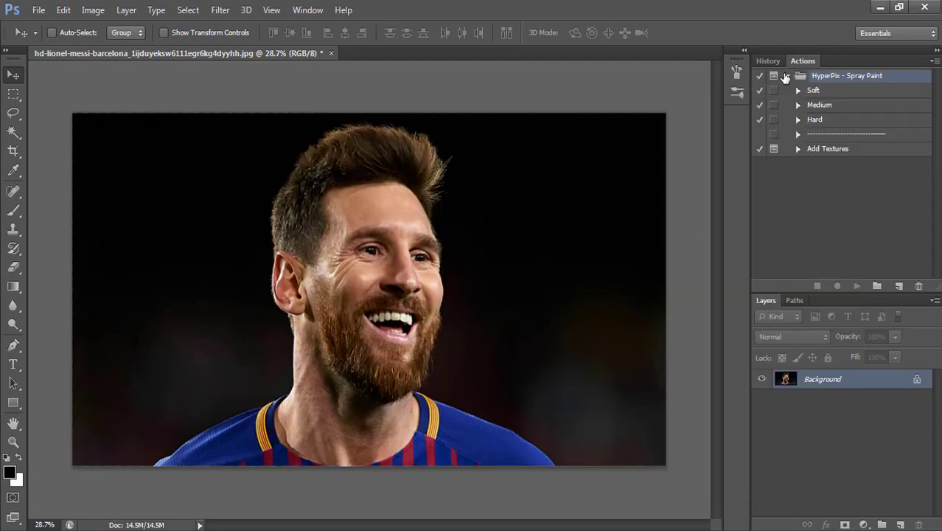
{"action": "left_click", "coordinate": [786, 76]}
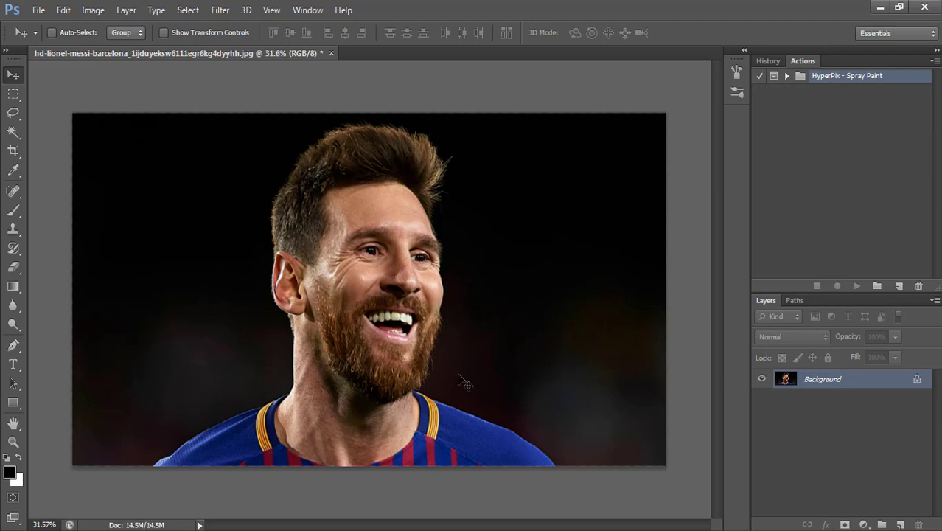
{"action": "scroll", "coordinate": [458, 379], "scroll_direction": "up", "scroll_amount": 1}
{"action": "scroll", "coordinate": [458, 379], "scroll_direction": "down", "scroll_amount": 1}
Add a new empty layer named 'brush' above the Background
{"action": "key", "text": "ctrl+shift+n"}
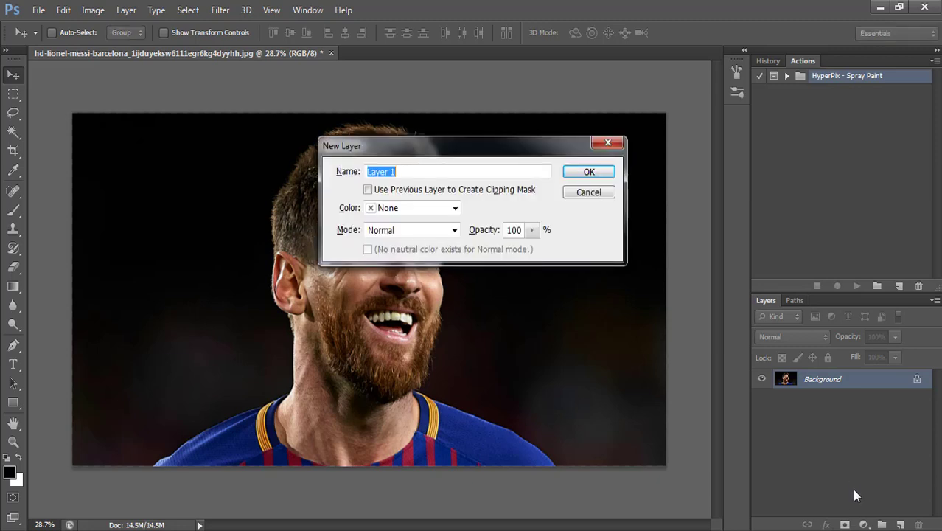
{"action": "type", "text": "brush"}
{"action": "key", "text": "Return"}
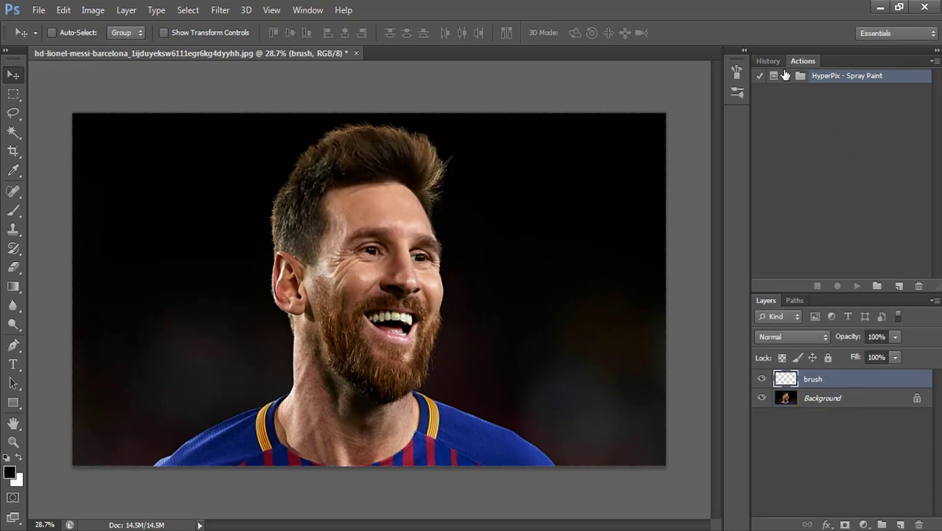
Expand the HyperPix - Spray Paint set and show the Soft action's steps
{"action": "left_click", "coordinate": [785, 75]}
{"action": "left_click", "coordinate": [798, 90]}
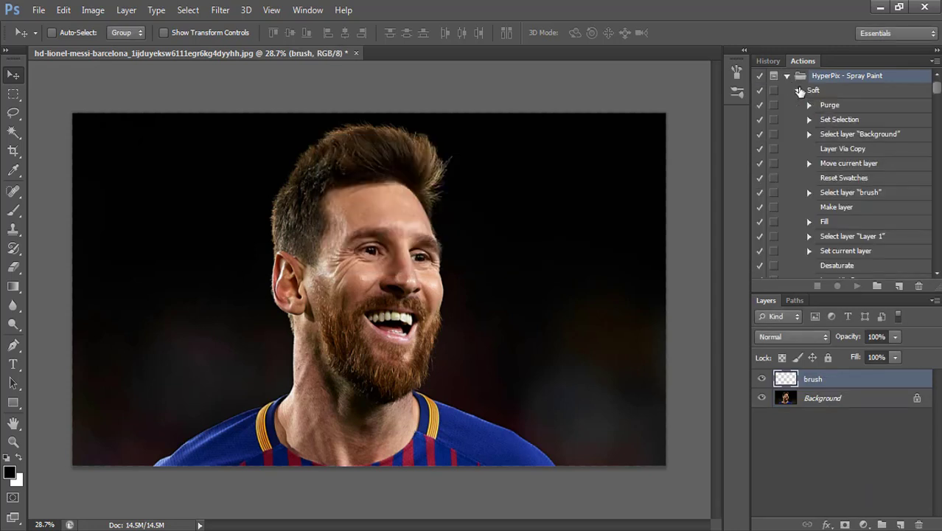
{"action": "left_click", "coordinate": [799, 90]}
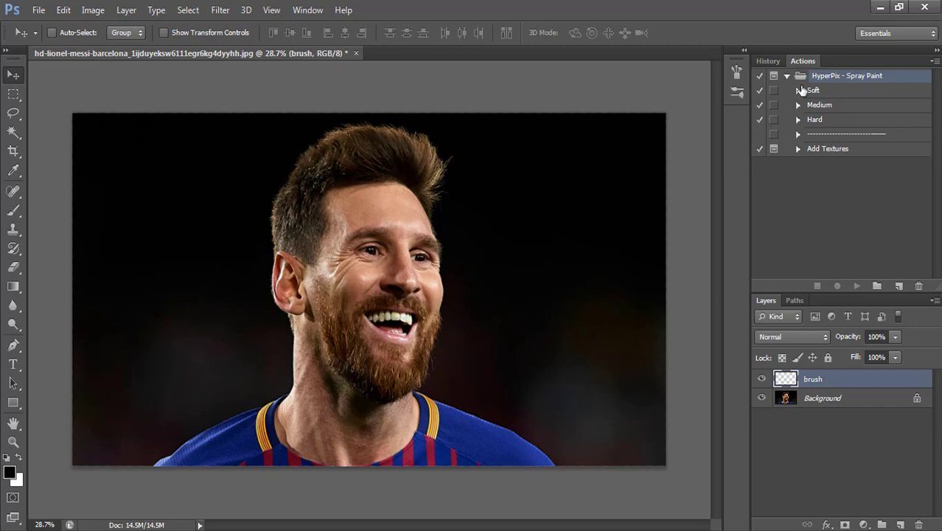
{"action": "left_click", "coordinate": [799, 90]}
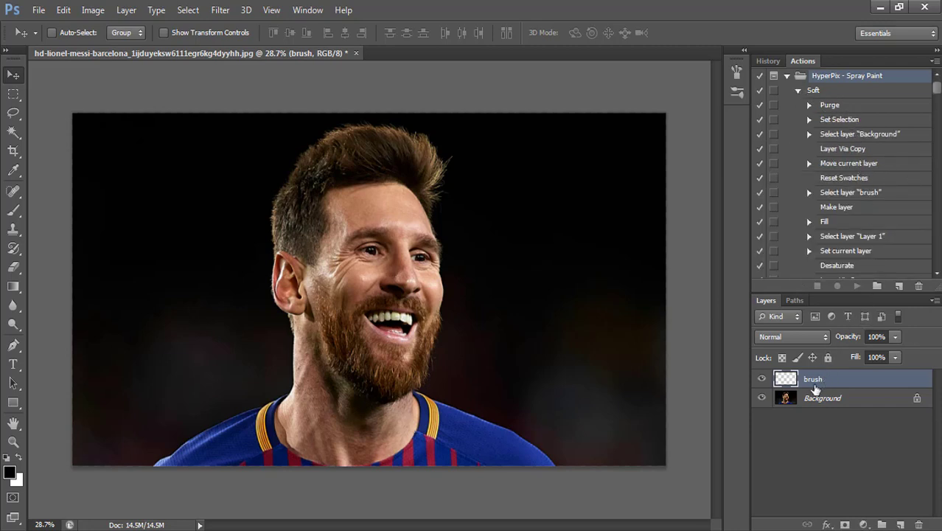
Set the foreground colour to red (255, 0, 0)
{"action": "left_click", "coordinate": [10, 473]}
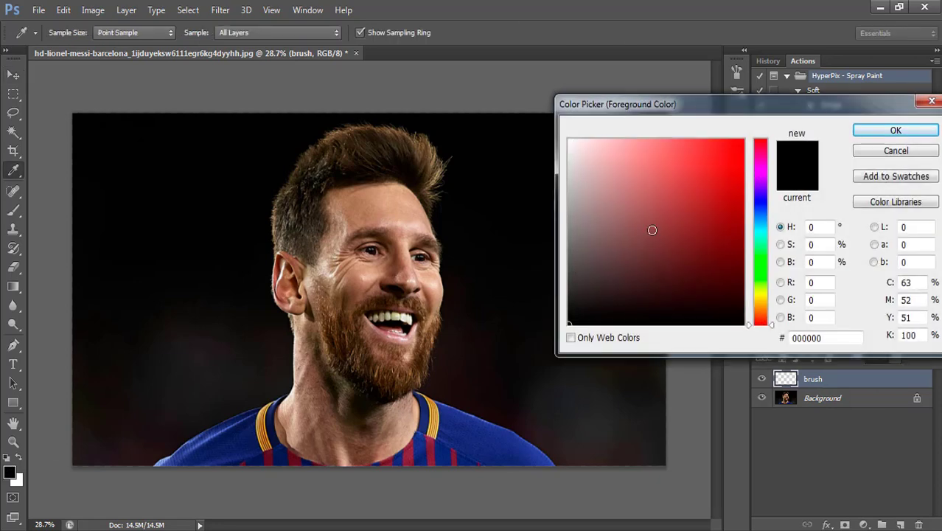
{"action": "type", "text": "255"}
{"action": "left_click", "coordinate": [892, 130]}
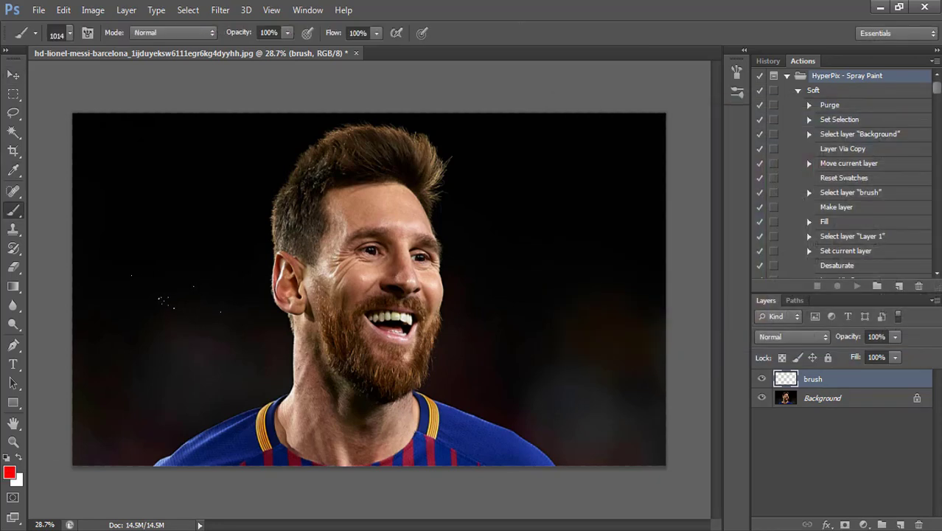
Shrink the brush from 1014 px to 387 px and paint red over the figure's head
{"action": "right_click", "coordinate": [372, 243]}
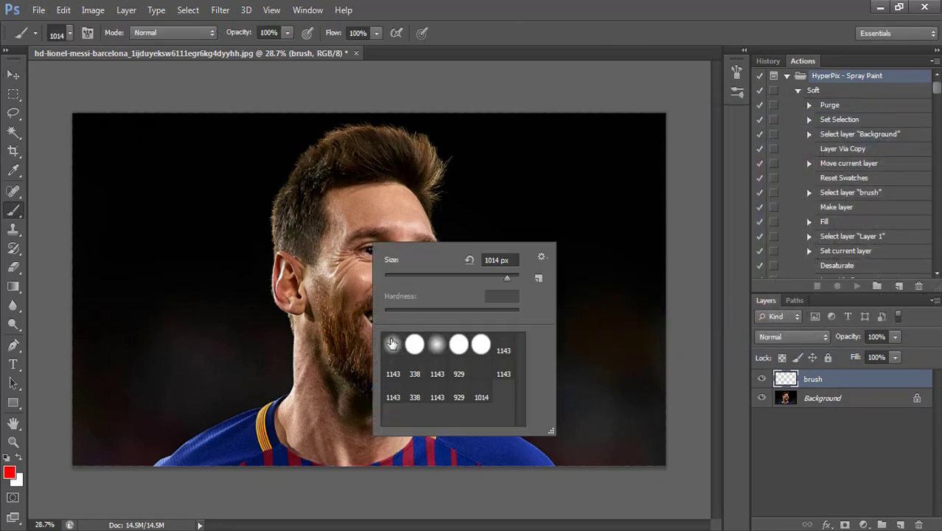
{"action": "left_click_drag", "start_coordinate": [380, 199], "coordinate": [341, 197]}
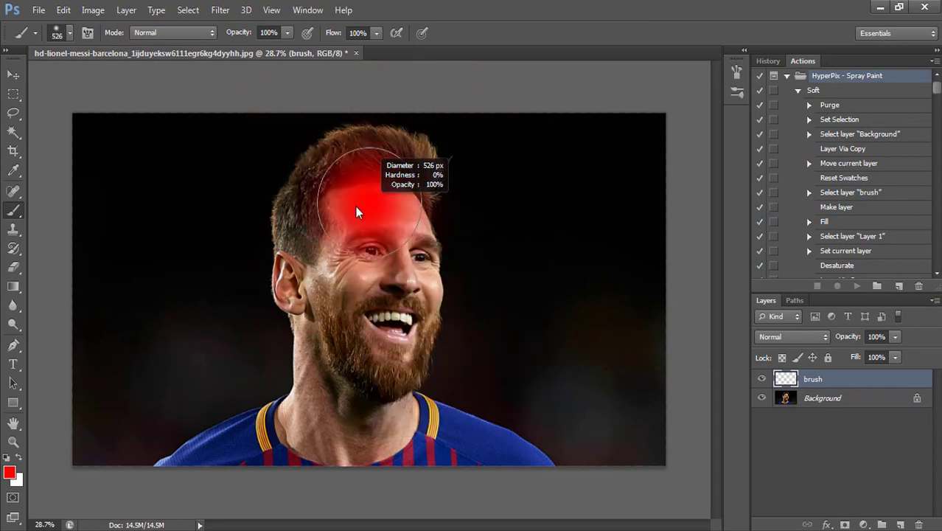
{"action": "scroll", "coordinate": [352, 214], "scroll_direction": "down", "scroll_amount": 2}
{"action": "scroll", "coordinate": [315, 214], "scroll_direction": "up", "scroll_amount": 1}
{"action": "mouse_move", "coordinate": [315, 214]}
{"action": "left_mouse_down"}
{"action": "mouse_move", "coordinate": [373, 167]}
{"action": "mouse_move", "coordinate": [399, 179]}
{"action": "mouse_move", "coordinate": [406, 168]}
{"action": "mouse_move", "coordinate": [347, 158]}
{"action": "mouse_move", "coordinate": [301, 231]}
{"action": "mouse_move", "coordinate": [326, 279]}
{"action": "mouse_move", "coordinate": [395, 216]}
{"action": "mouse_move", "coordinate": [431, 305]}
{"action": "mouse_move", "coordinate": [385, 337]}
{"action": "mouse_move", "coordinate": [361, 373]}
{"action": "mouse_move", "coordinate": [336, 320]}
{"action": "mouse_move", "coordinate": [341, 358]}
{"action": "mouse_move", "coordinate": [274, 426]}
{"action": "mouse_move", "coordinate": [227, 449]}
{"action": "mouse_move", "coordinate": [389, 444]}
{"action": "mouse_move", "coordinate": [427, 416]}
{"action": "mouse_move", "coordinate": [345, 412]}
{"action": "mouse_move", "coordinate": [376, 409]}
{"action": "mouse_move", "coordinate": [515, 448]}
{"action": "mouse_move", "coordinate": [483, 452]}
{"action": "mouse_move", "coordinate": [500, 458]}
{"action": "left_mouse_up"}
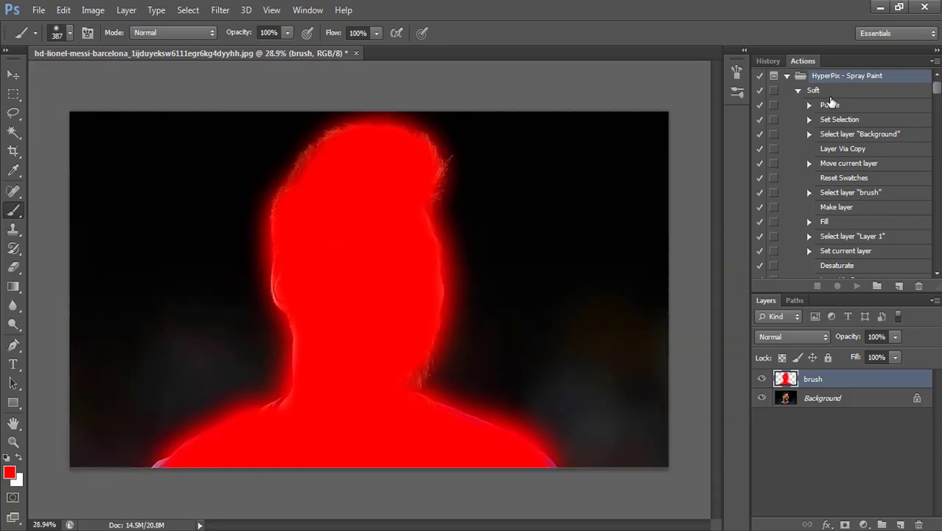
Run the Soft action from the HyperPix - Spray Paint set on the painted portrait
{"action": "left_click", "coordinate": [818, 89]}
{"action": "left_click", "coordinate": [856, 285]}
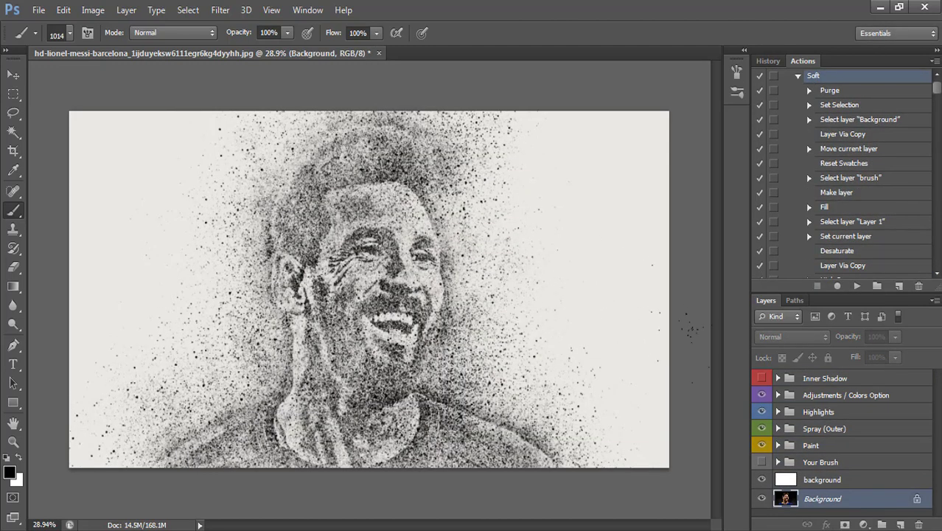
Turn on the Inner Shadow vignette and briefly show, then hide, the red brush layer
{"action": "left_click", "coordinate": [778, 378]}
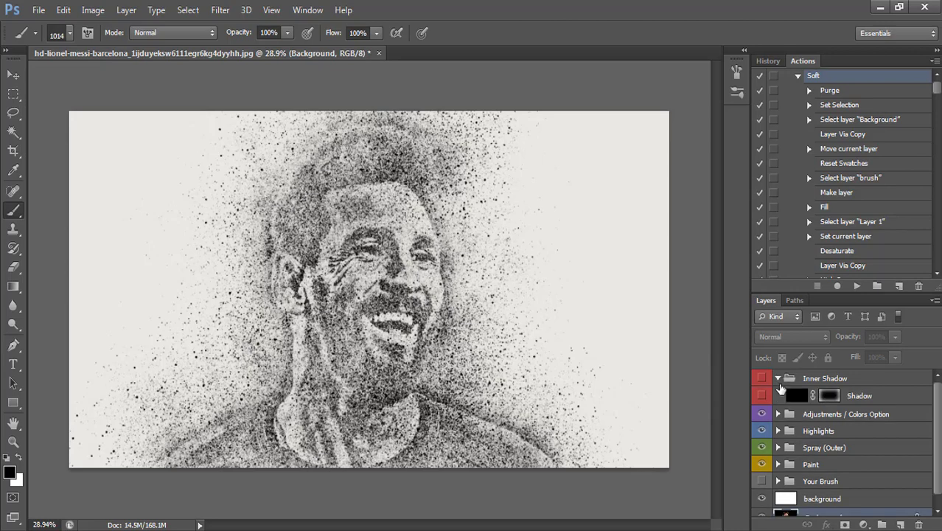
{"action": "left_click", "coordinate": [762, 395]}
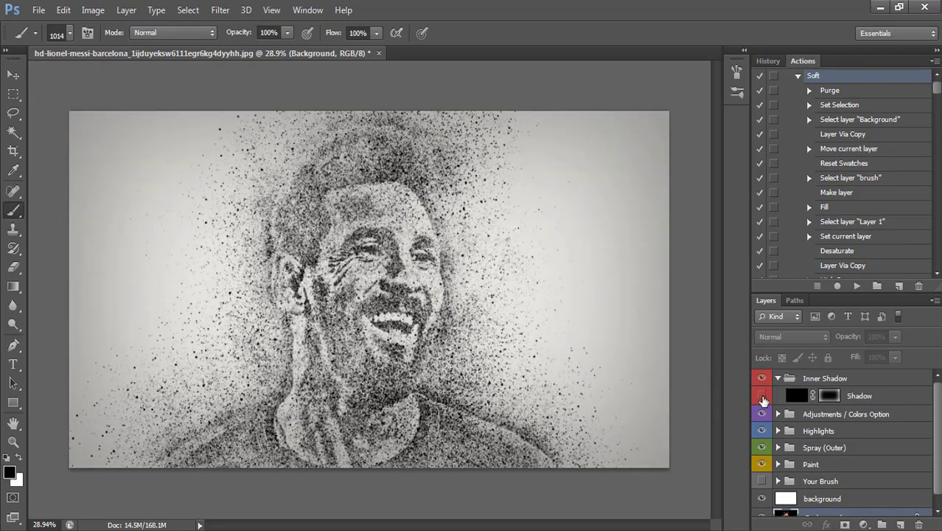
{"action": "left_click", "coordinate": [763, 399]}
{"action": "scroll", "coordinate": [763, 401], "scroll_direction": "down", "scroll_amount": 1}
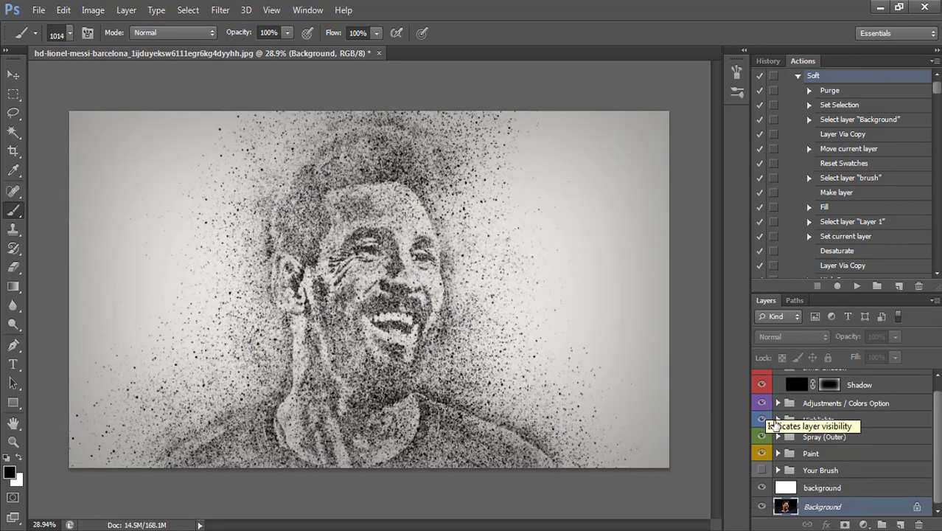
{"action": "left_click", "coordinate": [777, 470]}
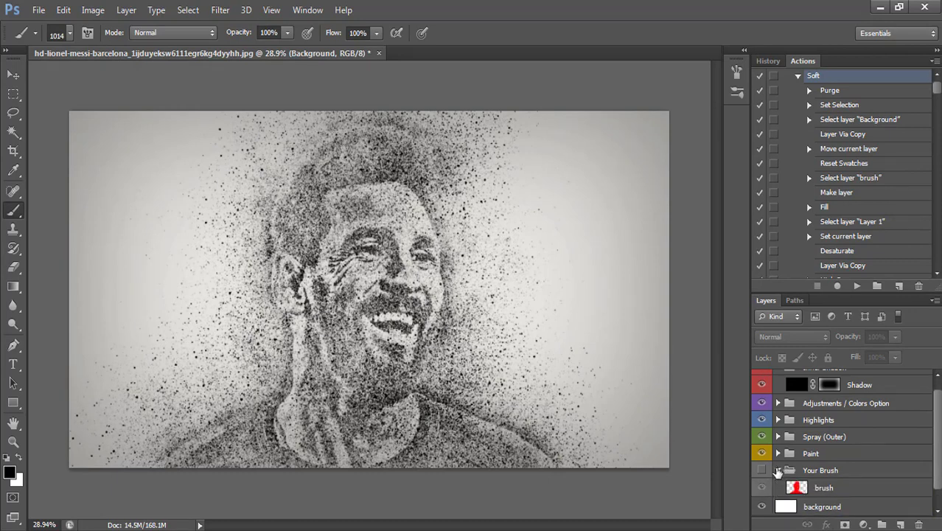
{"action": "scroll", "coordinate": [774, 471], "scroll_direction": "down", "scroll_amount": 1}
{"action": "left_click", "coordinate": [763, 469]}
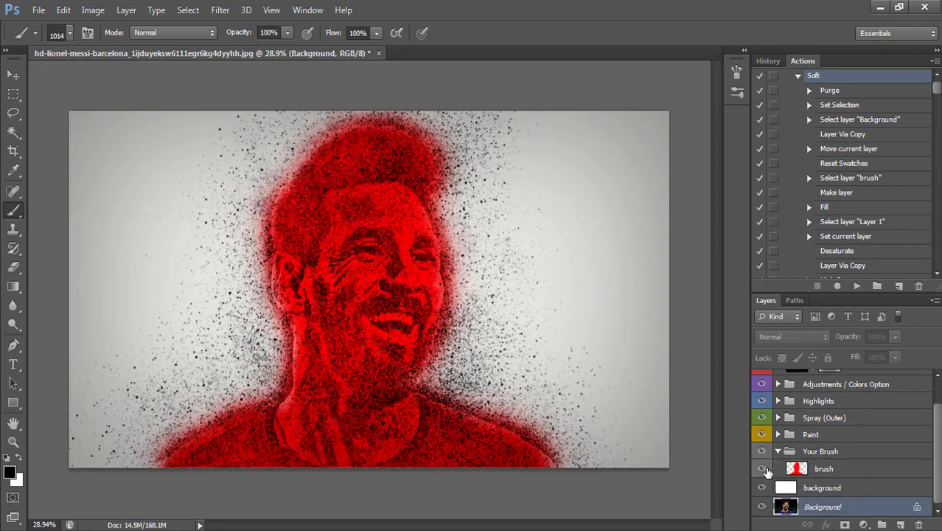
{"action": "left_click", "coordinate": [762, 468]}
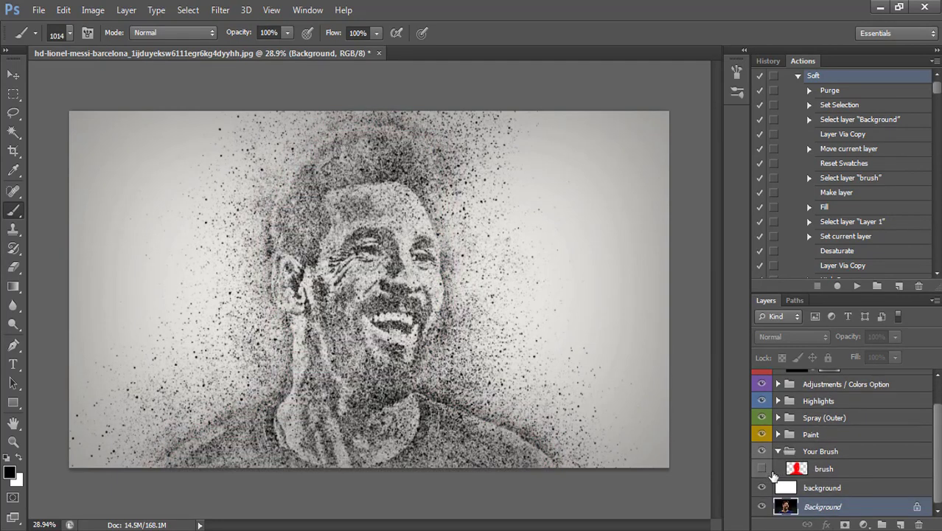
{"action": "scroll", "coordinate": [772, 475], "scroll_direction": "up", "scroll_amount": 2}
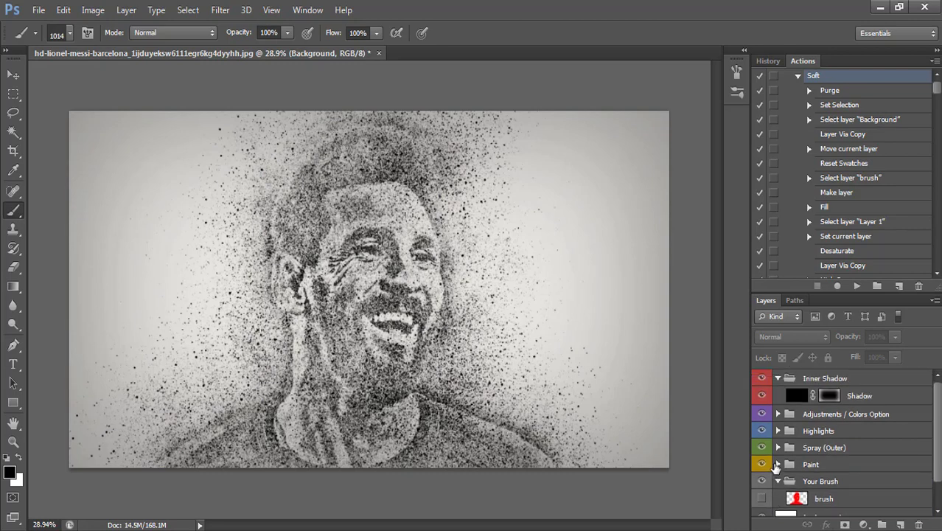
Expand the Paint, Spray (Outer), Highlights and Adjustments groups, enabling the Outer_3 spray layer
{"action": "left_click", "coordinate": [778, 465]}
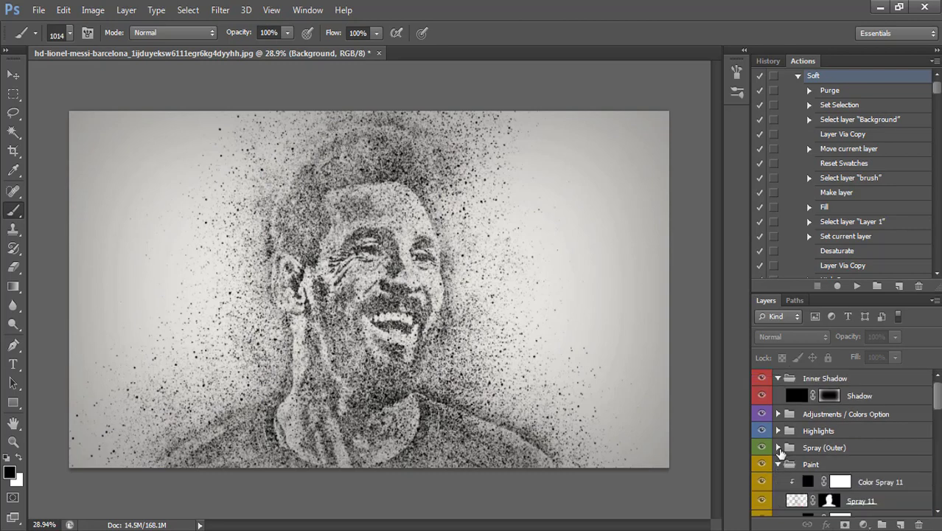
{"action": "left_click", "coordinate": [778, 448]}
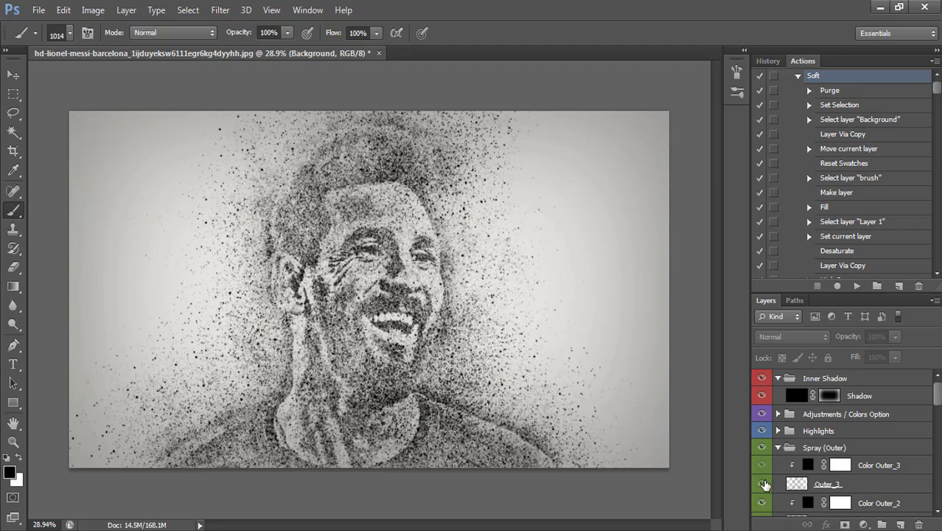
{"action": "left_click", "coordinate": [762, 484]}
{"action": "scroll", "coordinate": [767, 482], "scroll_direction": "down", "scroll_amount": 3}
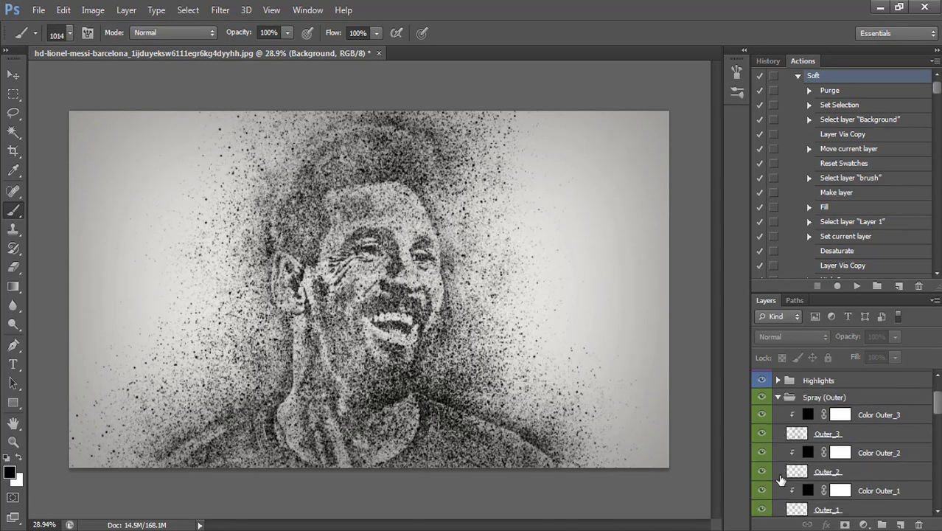
{"action": "scroll", "coordinate": [781, 479], "scroll_direction": "up", "scroll_amount": 3}
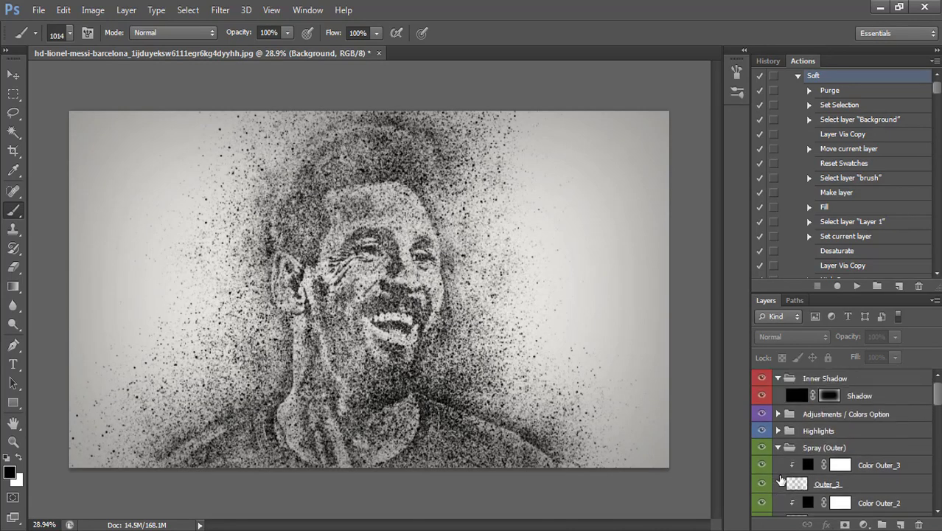
{"action": "left_click", "coordinate": [778, 430]}
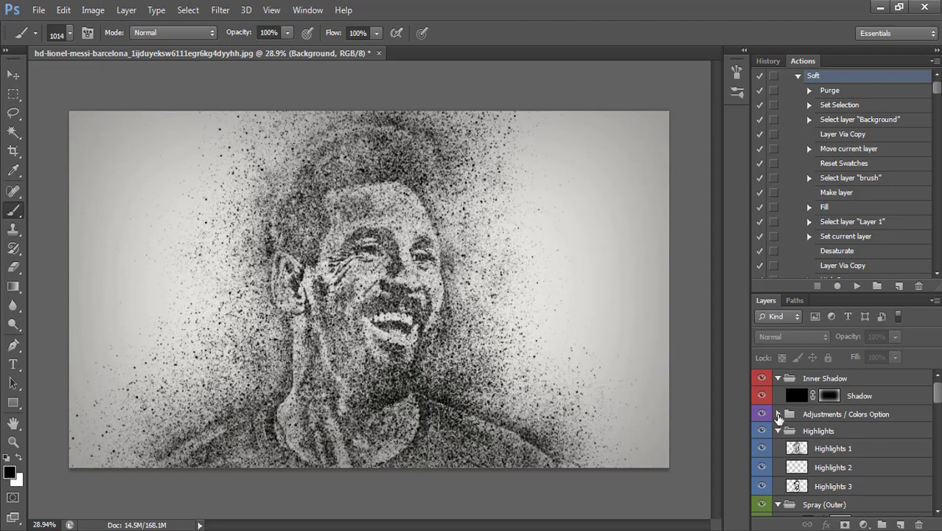
{"action": "left_click", "coordinate": [778, 414]}
{"action": "scroll", "coordinate": [776, 434], "scroll_direction": "down", "scroll_amount": 1}
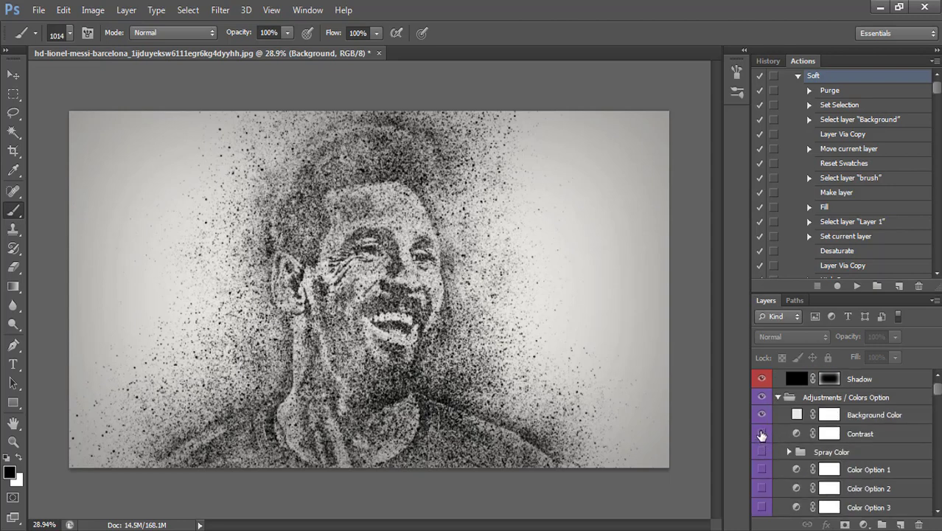
Turn on the Contrast adjustment layer to strengthen the portrait
{"action": "left_click", "coordinate": [761, 434]}
{"action": "scroll", "coordinate": [762, 435], "scroll_direction": "down", "scroll_amount": 2}
{"action": "scroll", "coordinate": [761, 442], "scroll_direction": "down", "scroll_amount": 1}
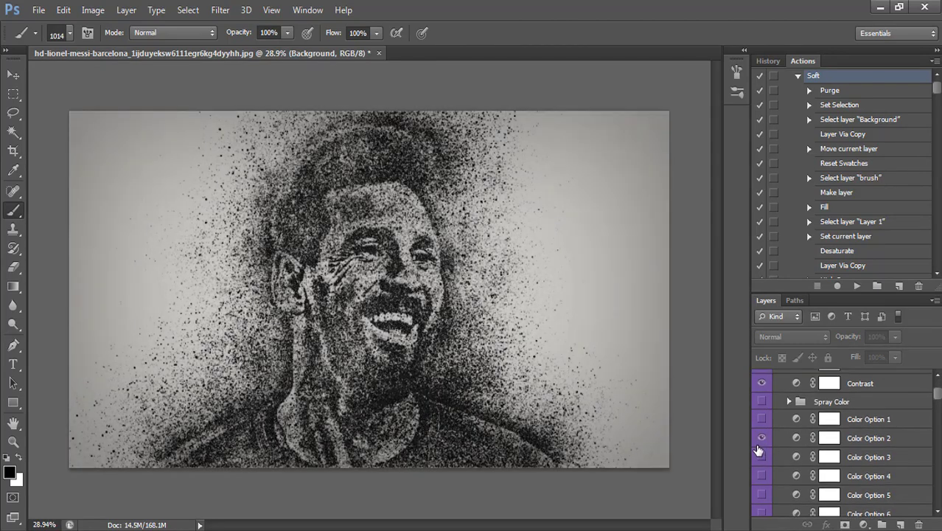
Preview the yellow Color Option 3, then leave it off for the light grey background
{"action": "left_click", "coordinate": [761, 455]}
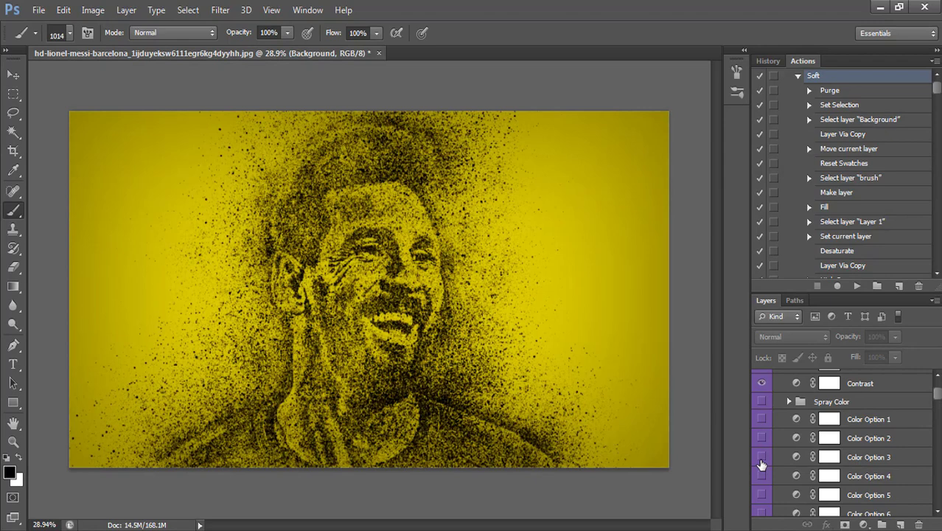
{"action": "left_click", "coordinate": [761, 457]}
{"action": "left_click", "coordinate": [761, 457]}
{"action": "left_click", "coordinate": [762, 460]}
{"action": "scroll", "coordinate": [764, 471], "scroll_direction": "down", "scroll_amount": 2}
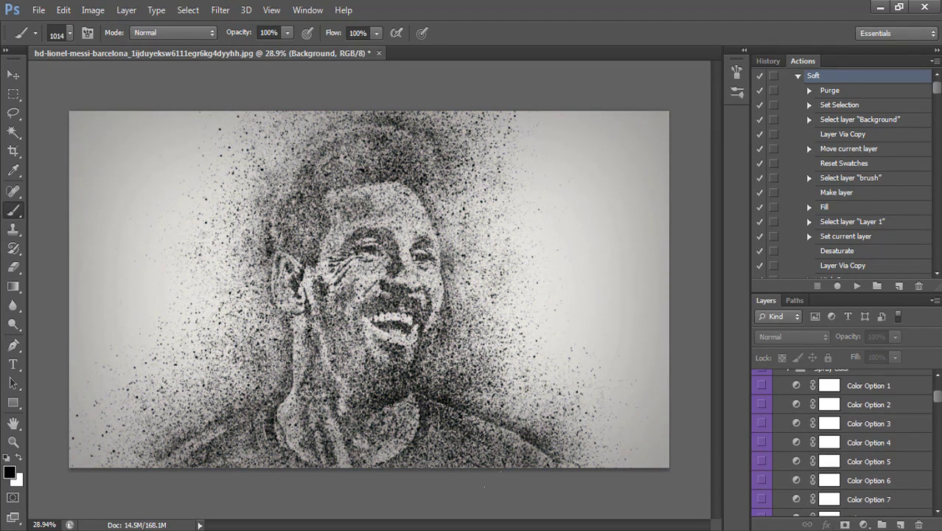
{"action": "left_click", "coordinate": [14, 74]}
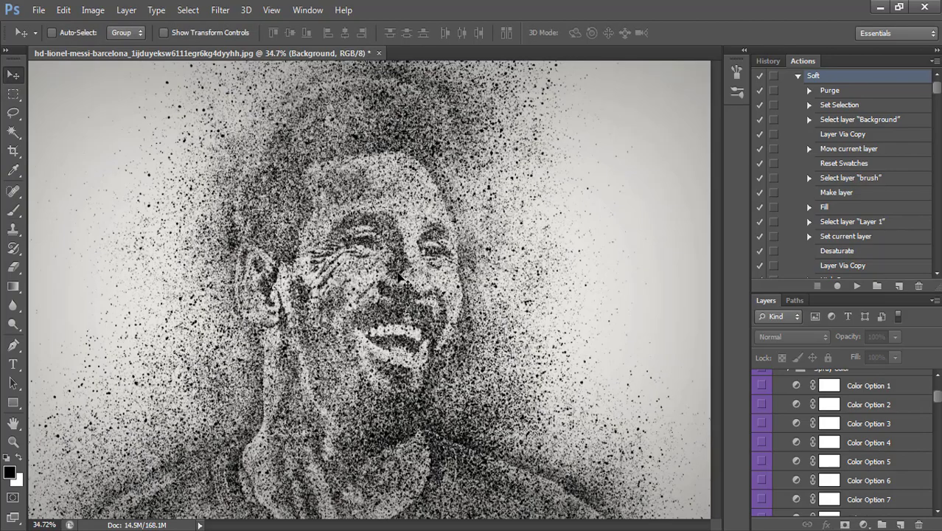